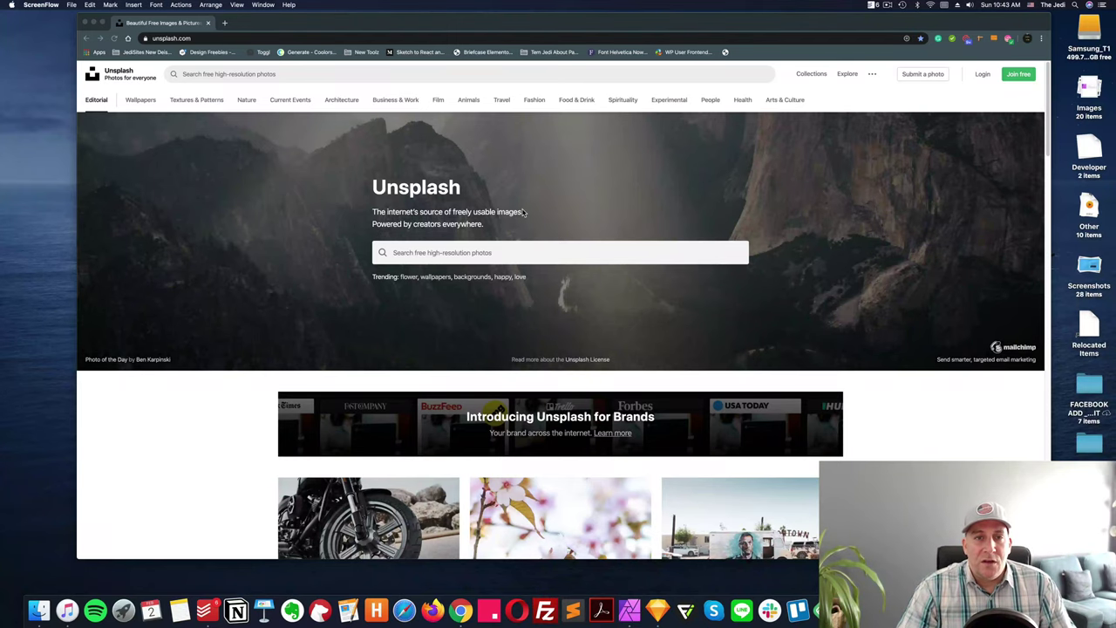
Step: Scroll the Unsplash grid and download the dark domed-ceiling photo as a JPG
scroll(529, 245, down, 1)
scroll(530, 245, down, 10)
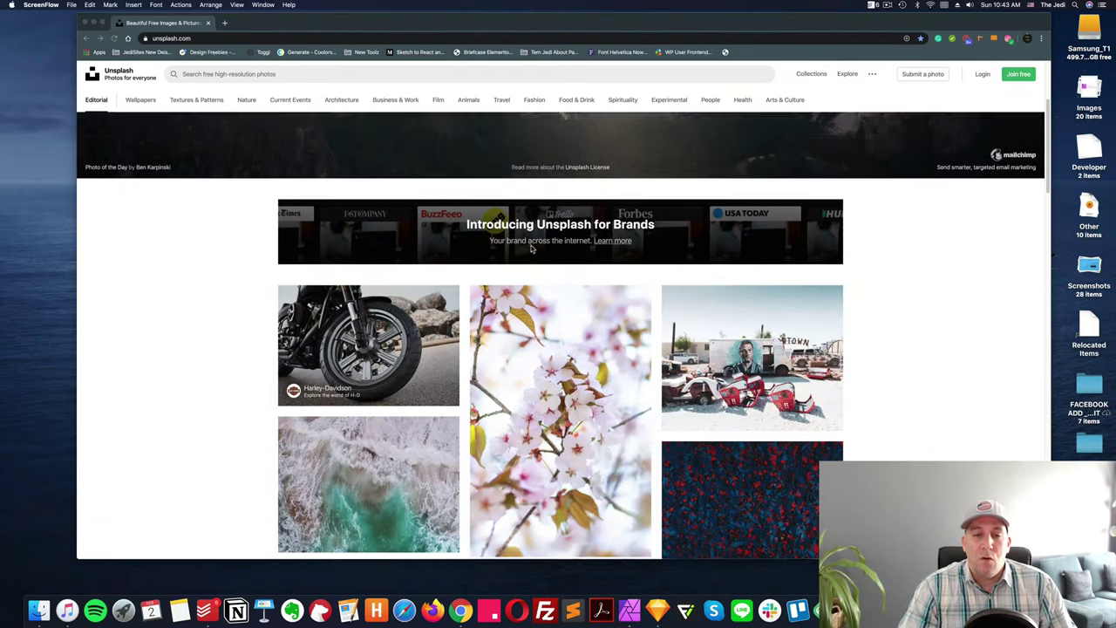
scroll(425, 278, down, 6)
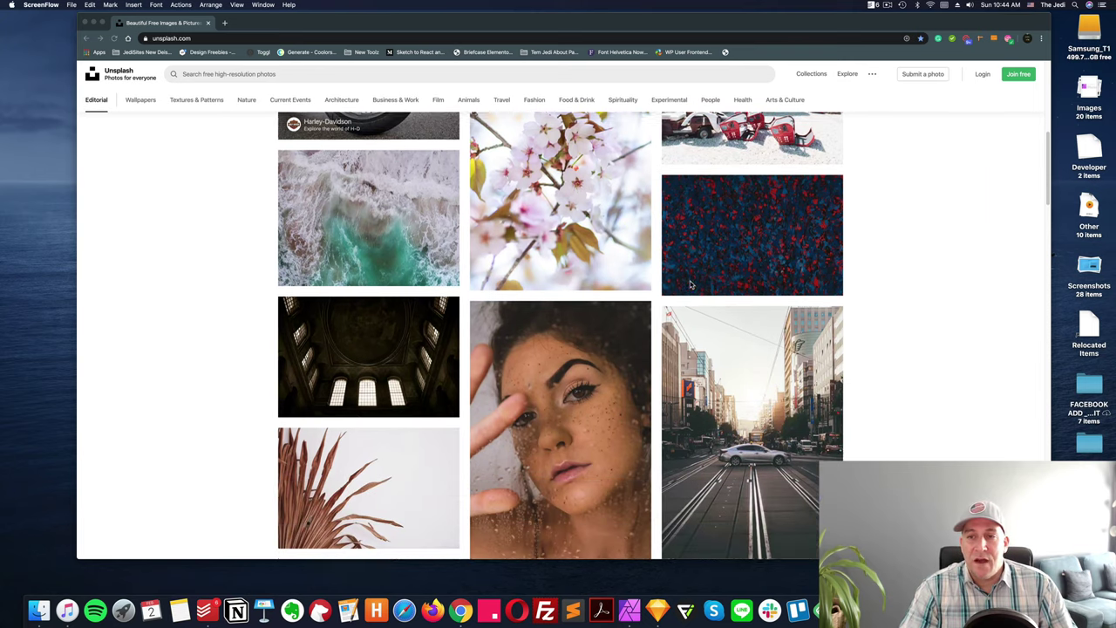
scroll(393, 232, down, 1)
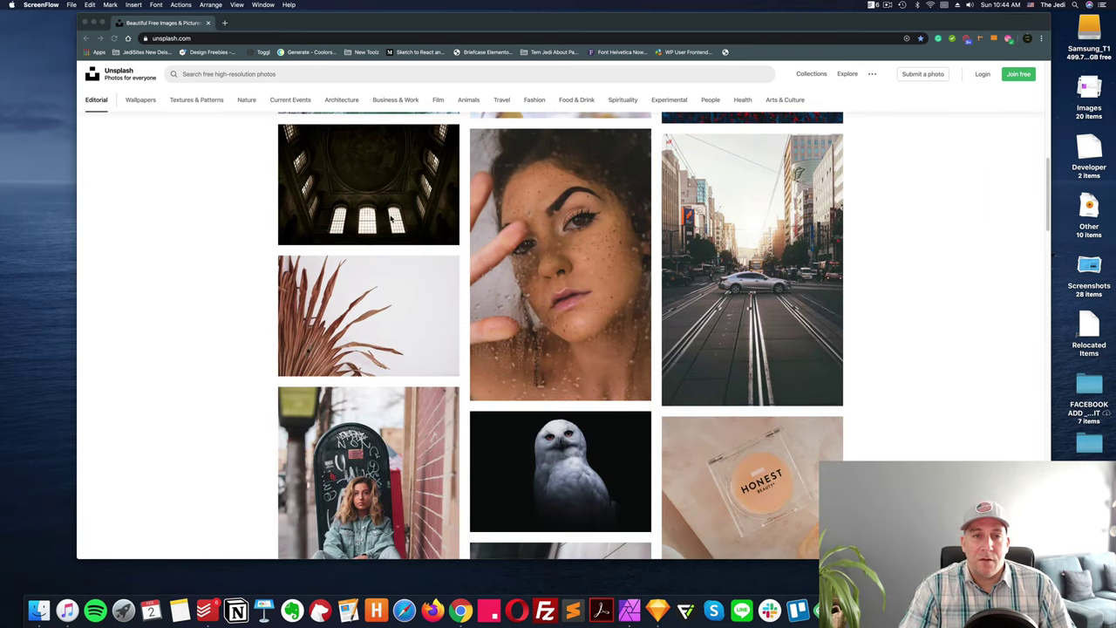
click(404, 240)
mouse_move(404, 240)
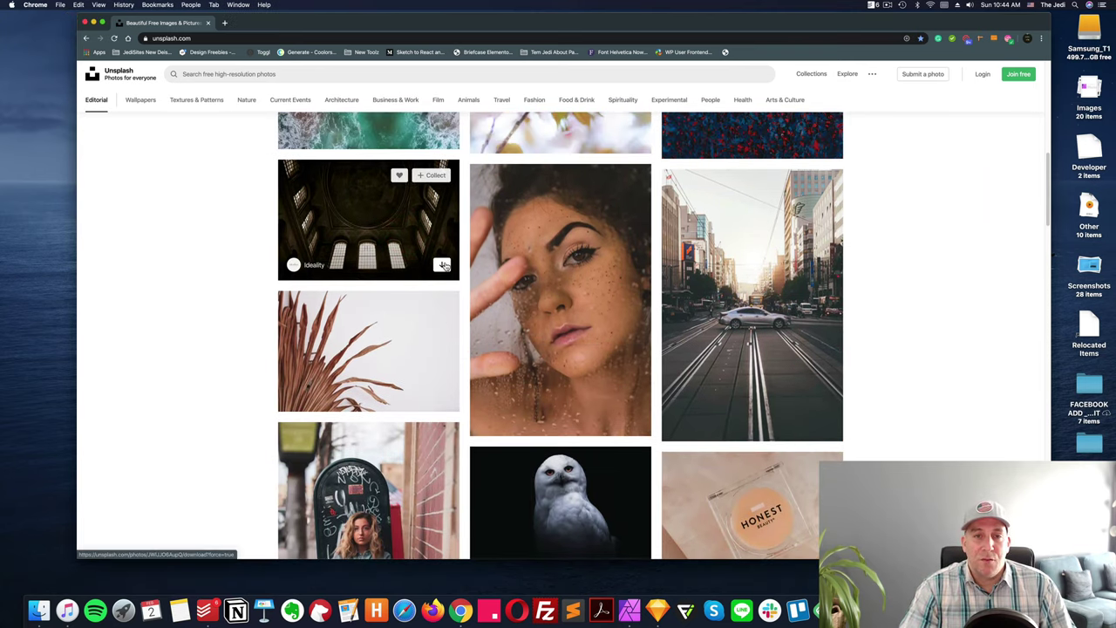
click(443, 265)
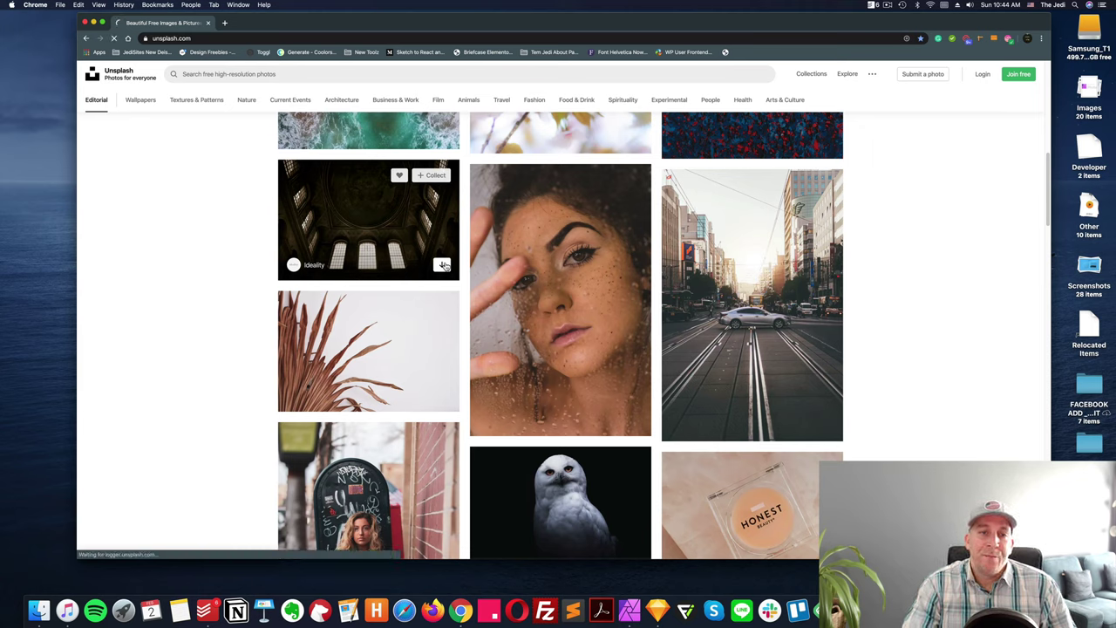
Step: Find the 2.3 MB ceiling JPG in Finder's Downloads and drag it onto Affinity Photo
click(38, 609)
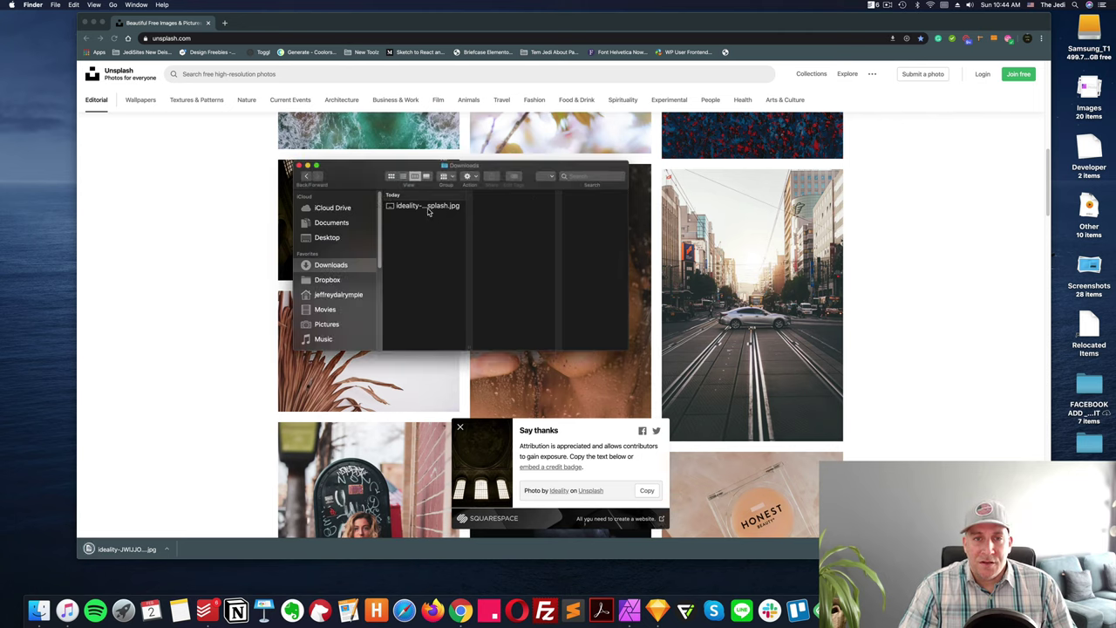
click(429, 208)
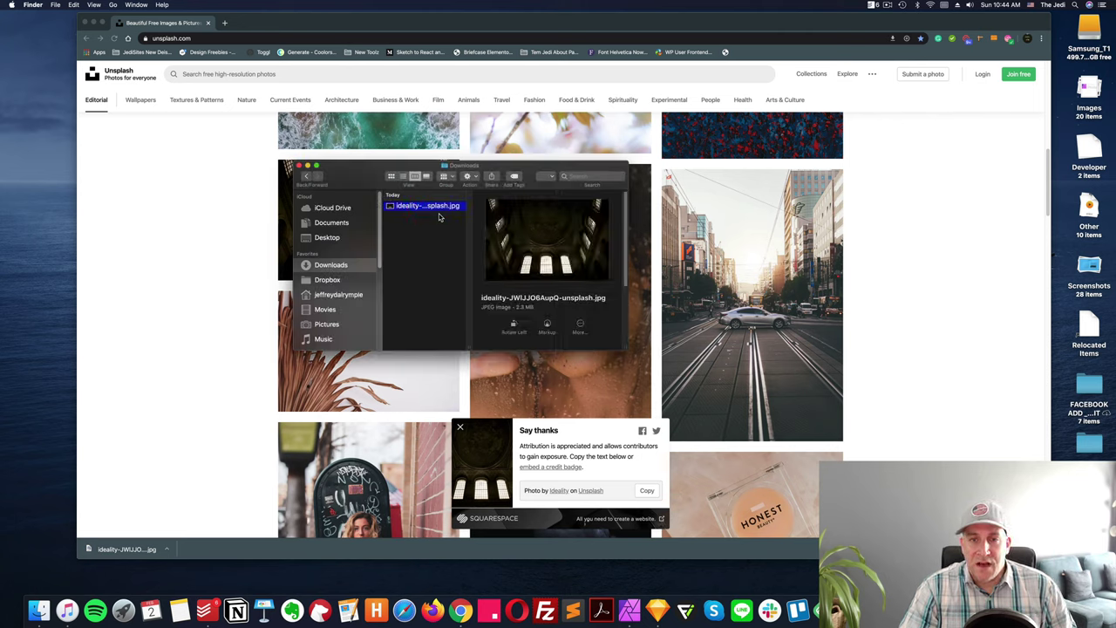
drag(517, 307, 530, 307)
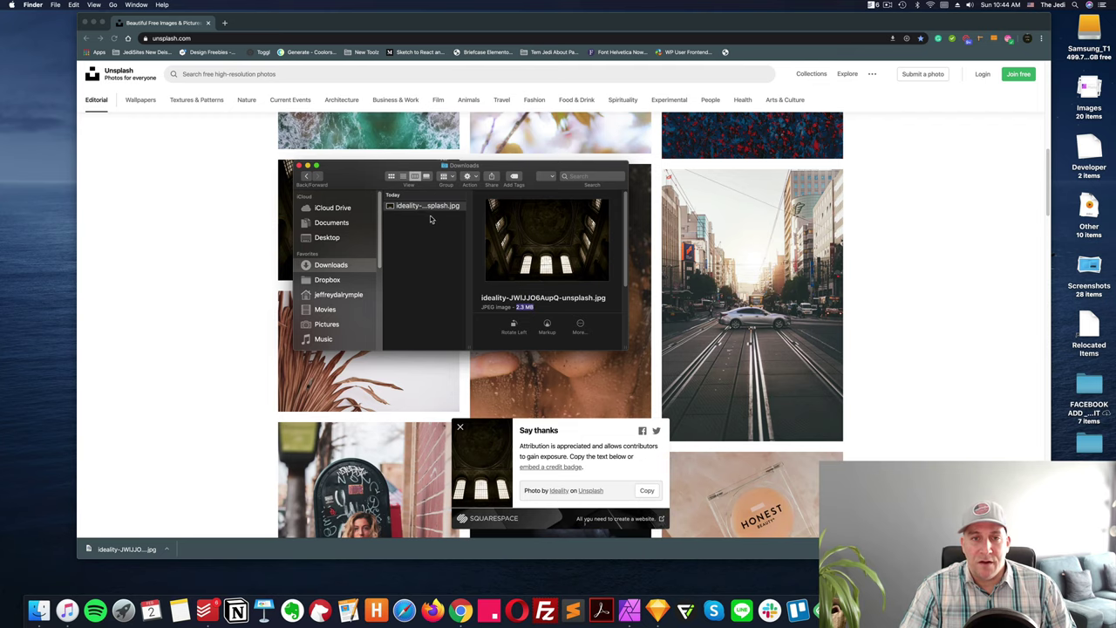
drag(427, 212, 630, 605)
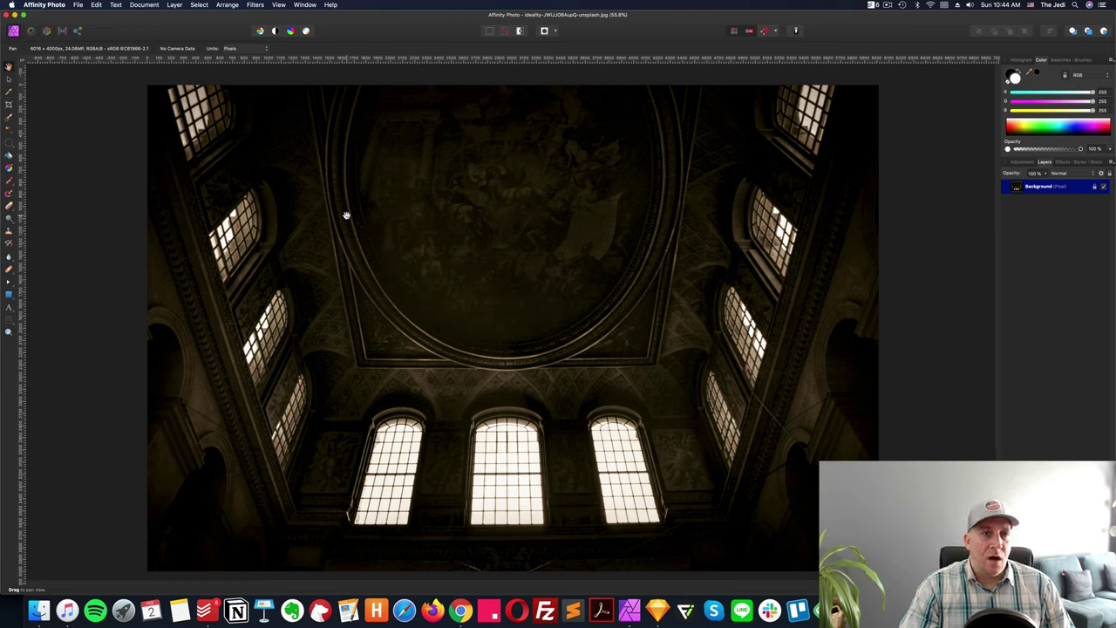
Step: Open and dismiss the File menu with the 6016 × 4000 px photo loaded
click(77, 5)
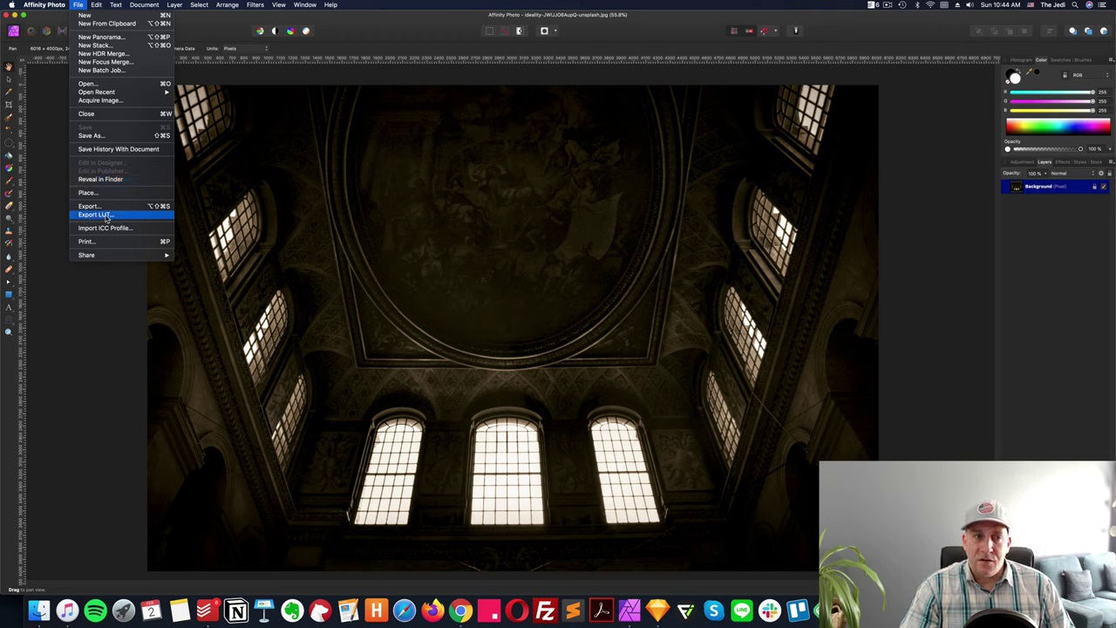
click(102, 314)
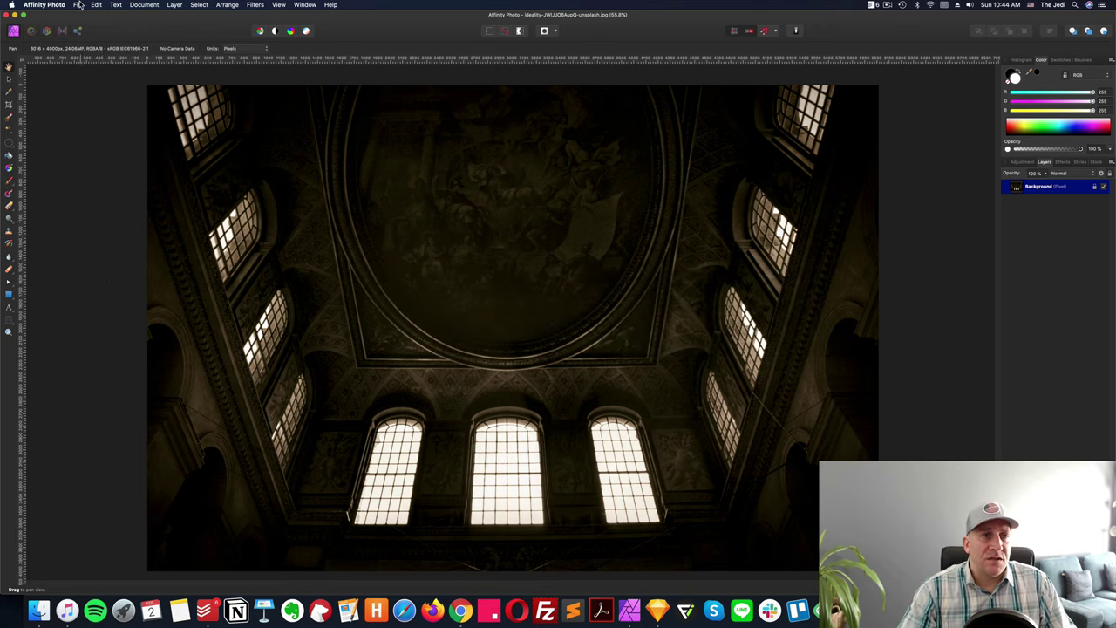
Step: Open File > Export and check the JPEG estimate at 6016 × 4000 px, quality 100
click(79, 4)
click(88, 207)
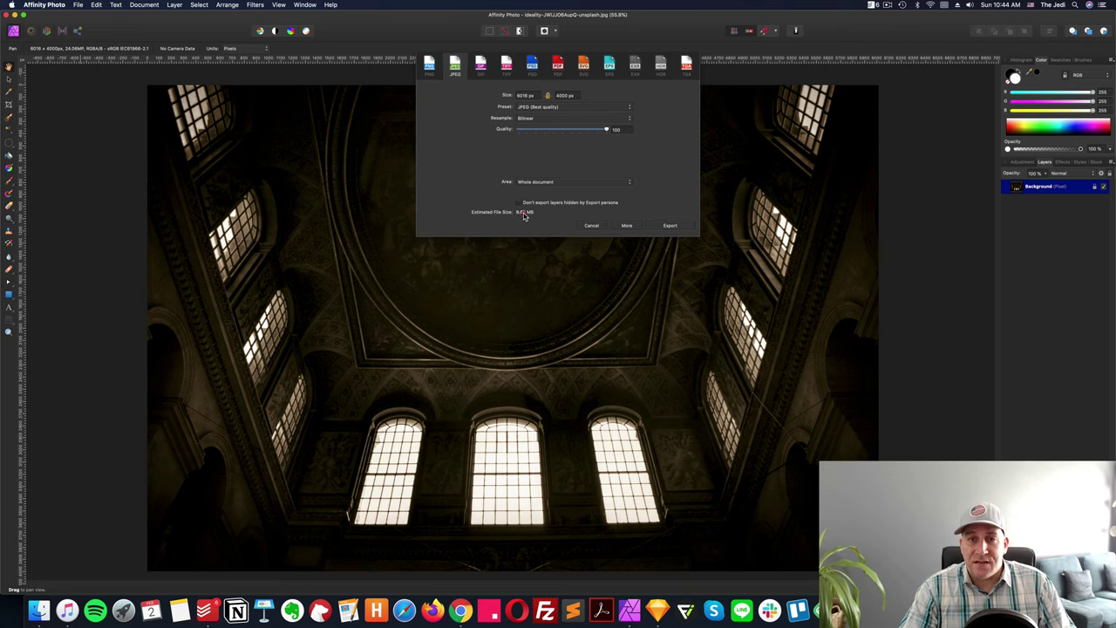
click(518, 217)
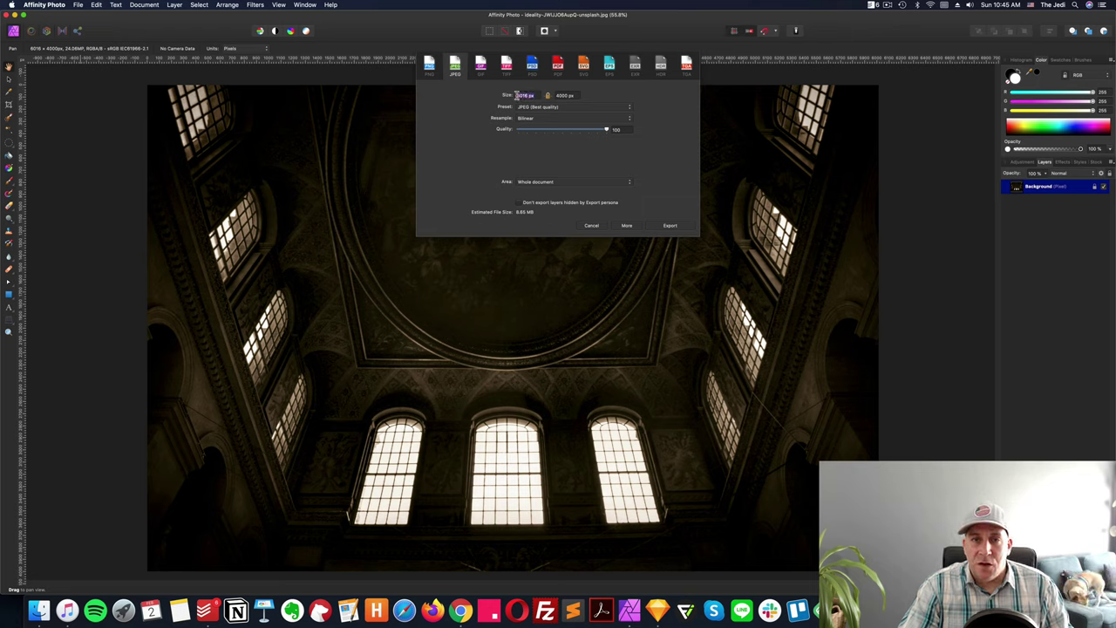
Step: Change the JPEG export width to 1200 px, scaling the height to 798 px
drag(516, 96, 531, 96)
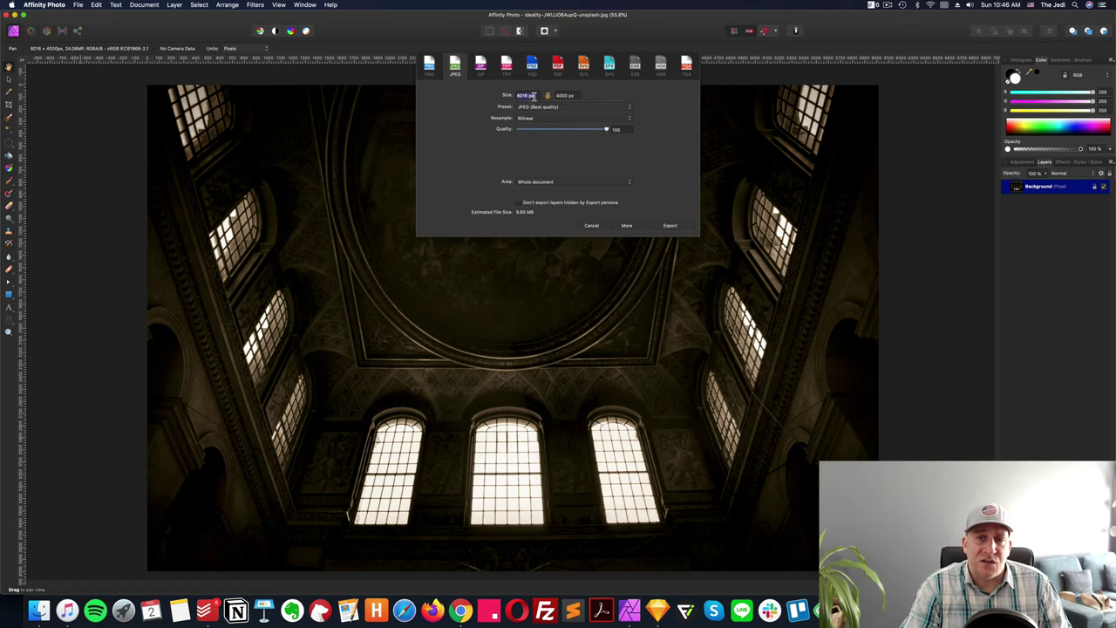
click(534, 95)
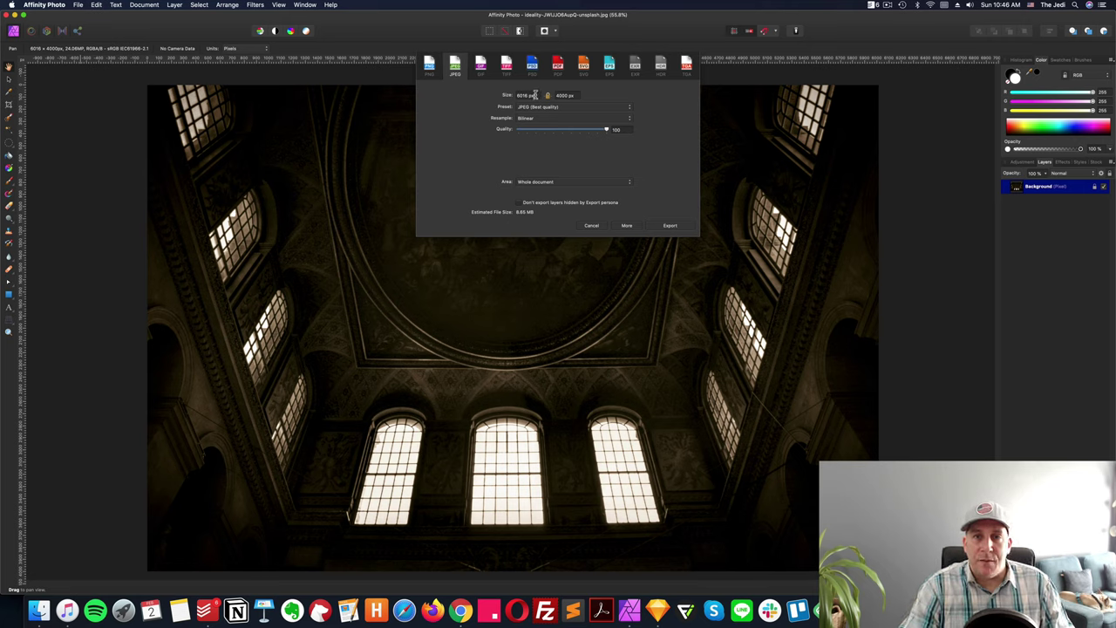
drag(535, 96, 478, 102)
text(1200)
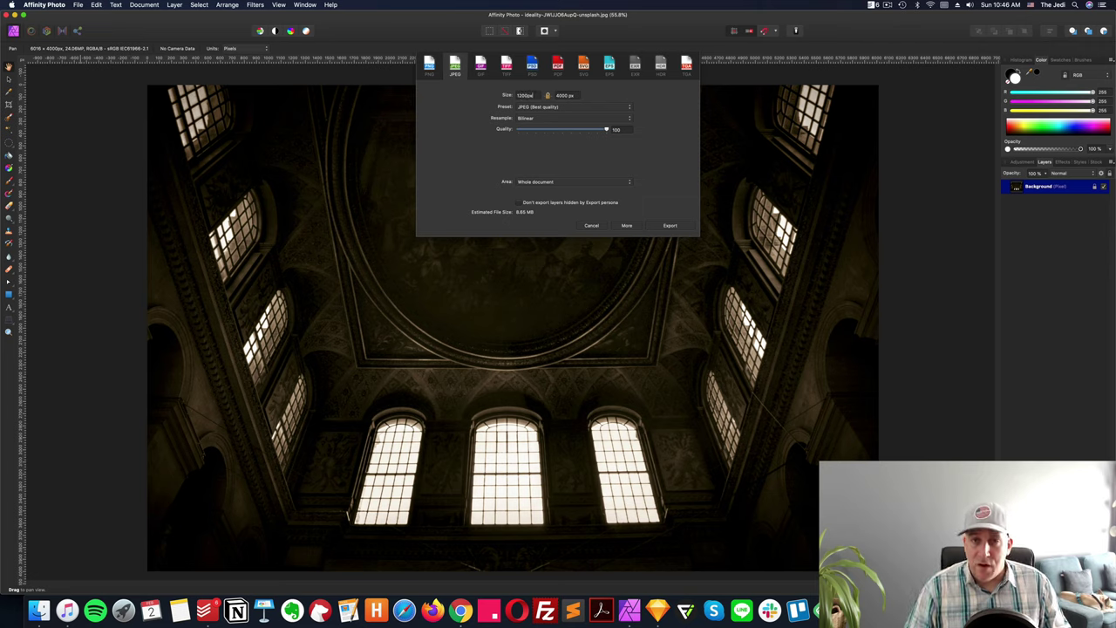
key(Return)
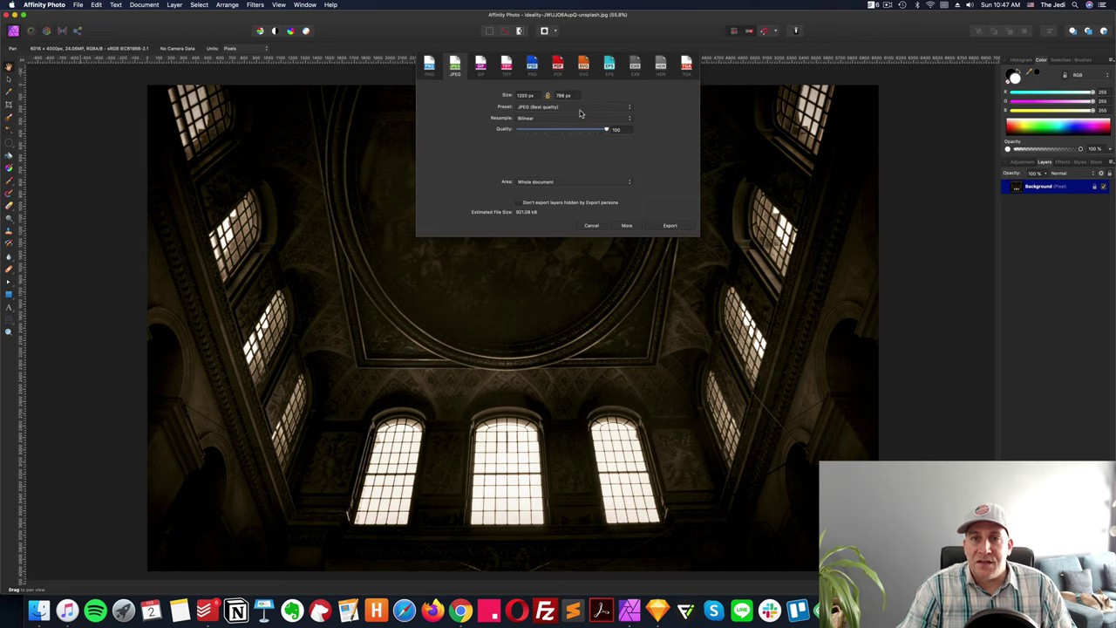
Step: Apply the JPEG (Best quality) preset, keeping quality 100 at 1200 × 798 px
click(580, 107)
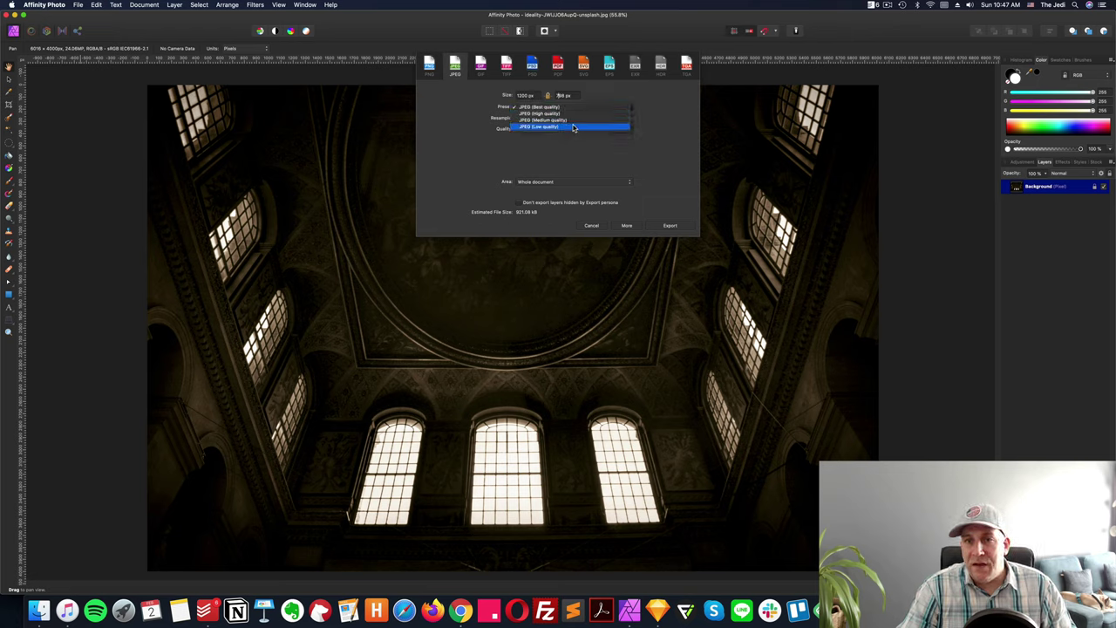
click(573, 114)
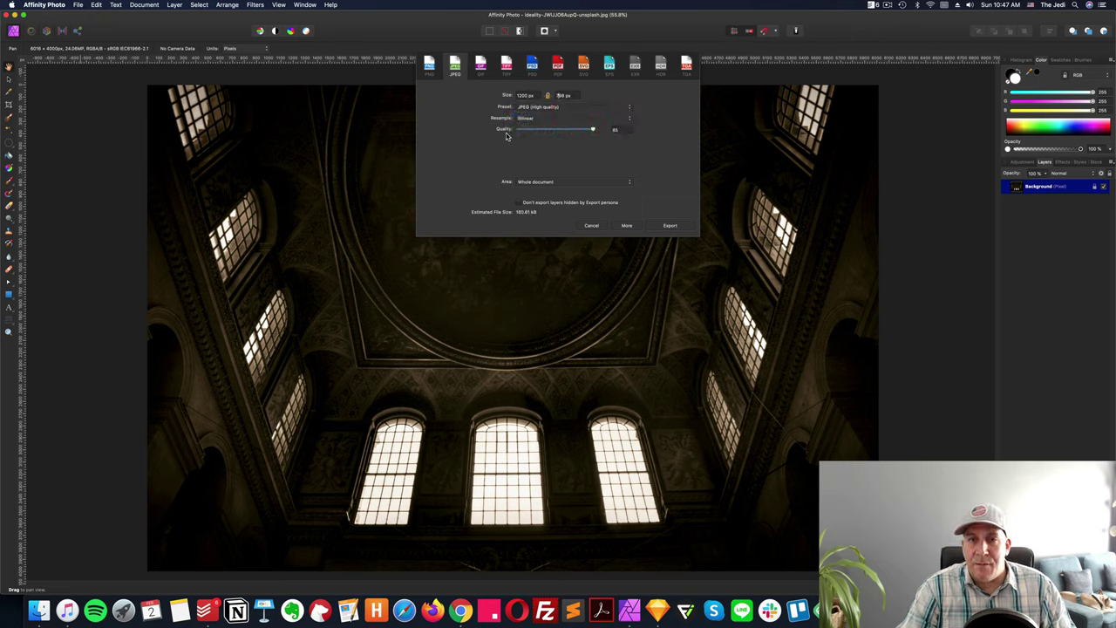
click(591, 109)
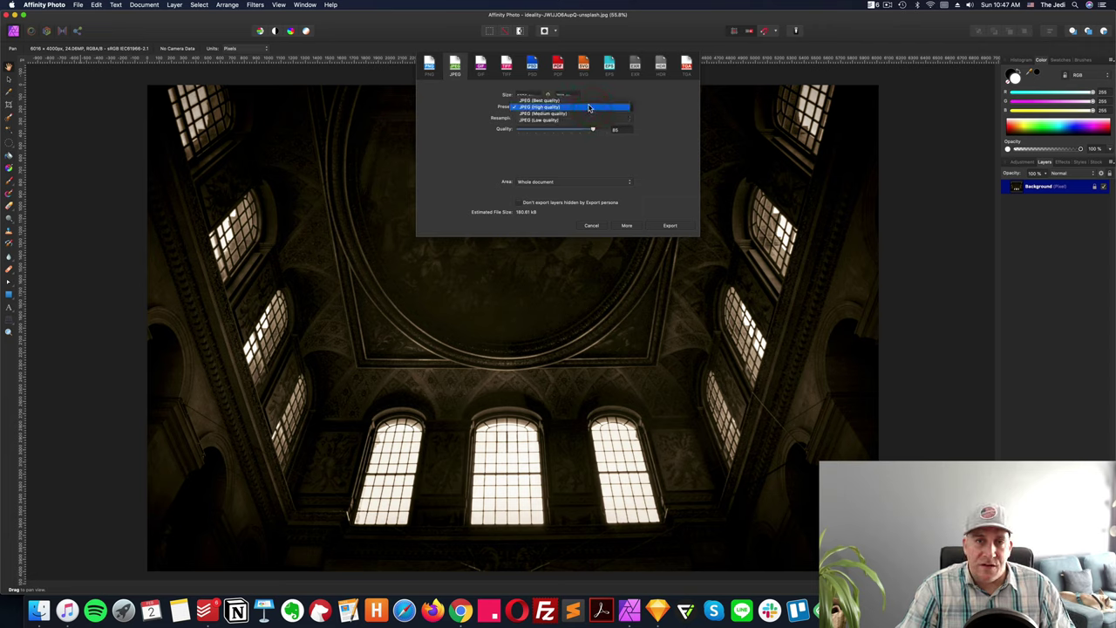
click(588, 100)
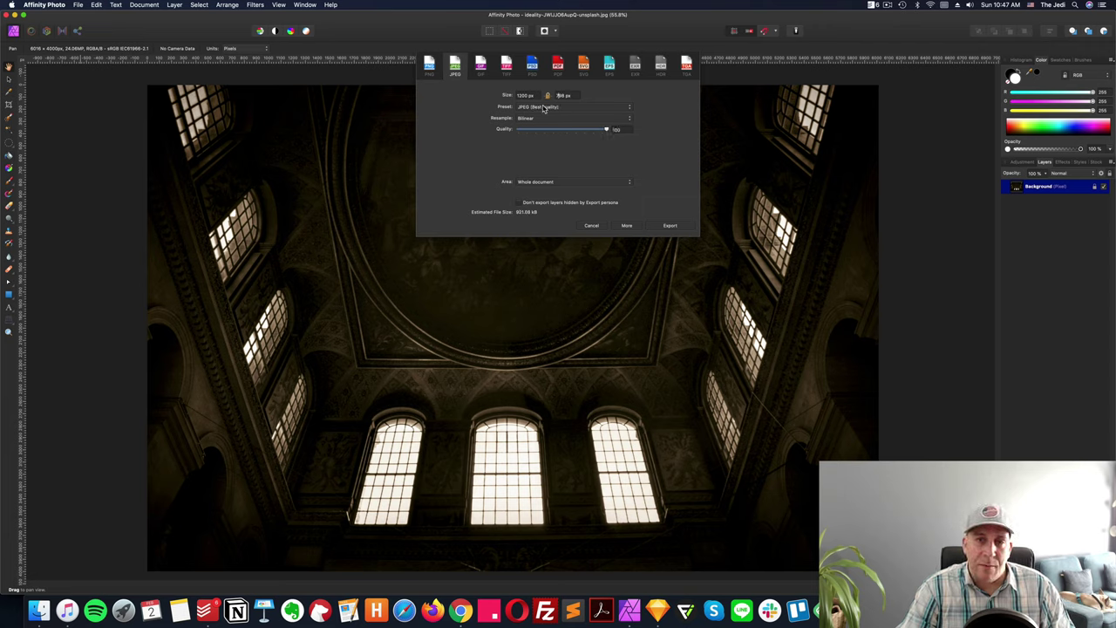
Step: Settle the JPEG quality slider on 80 after comparing values, for about 151 kB
drag(607, 130, 588, 131)
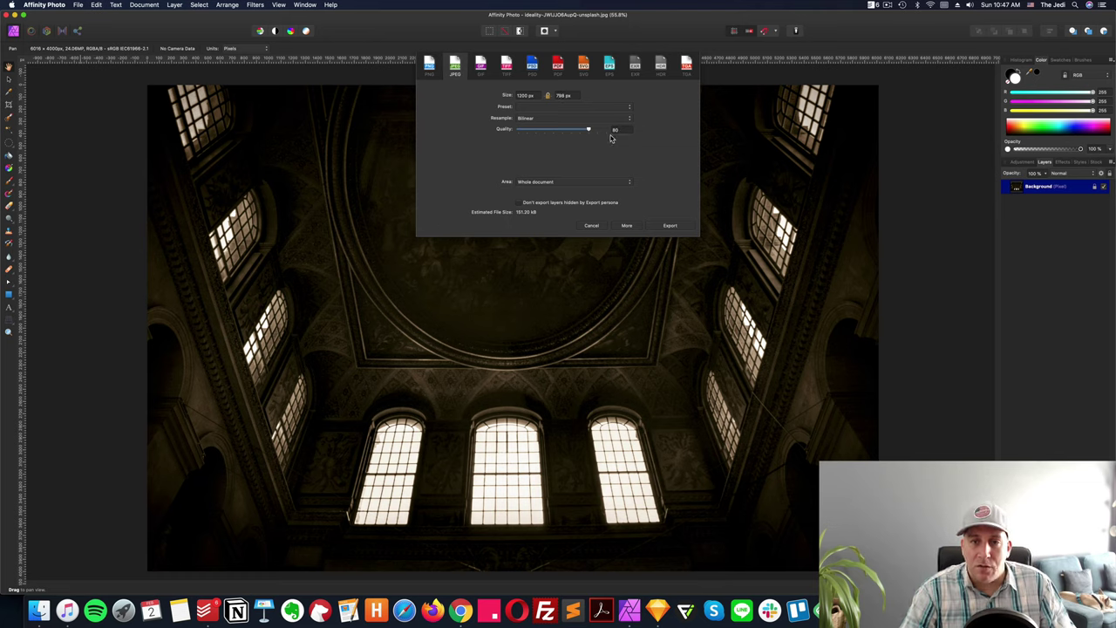
click(590, 132)
drag(590, 131, 607, 131)
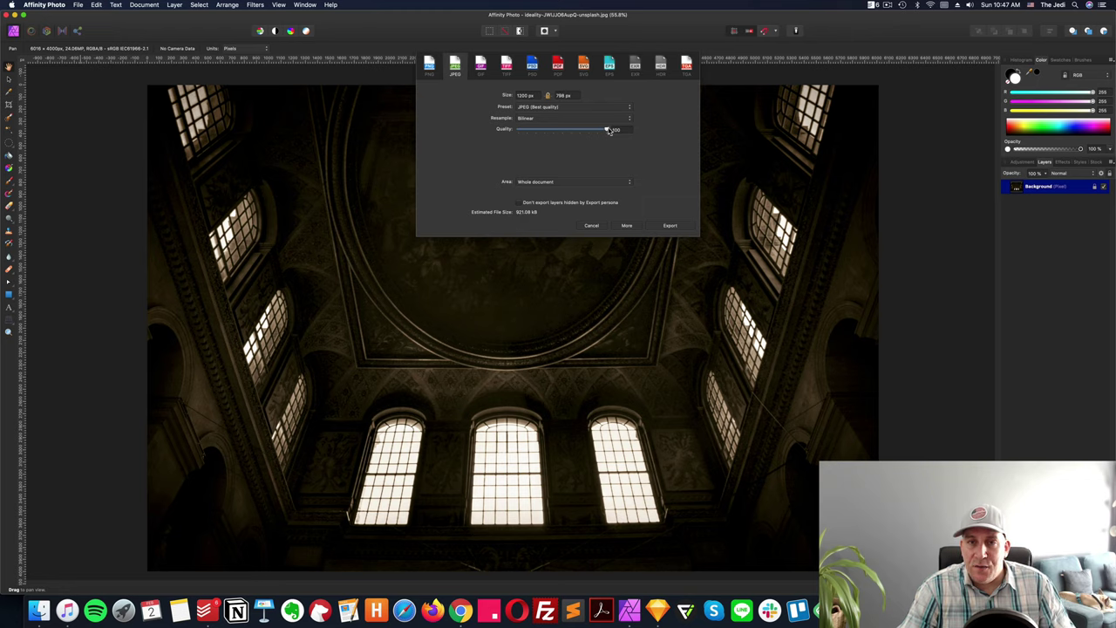
drag(609, 130, 589, 131)
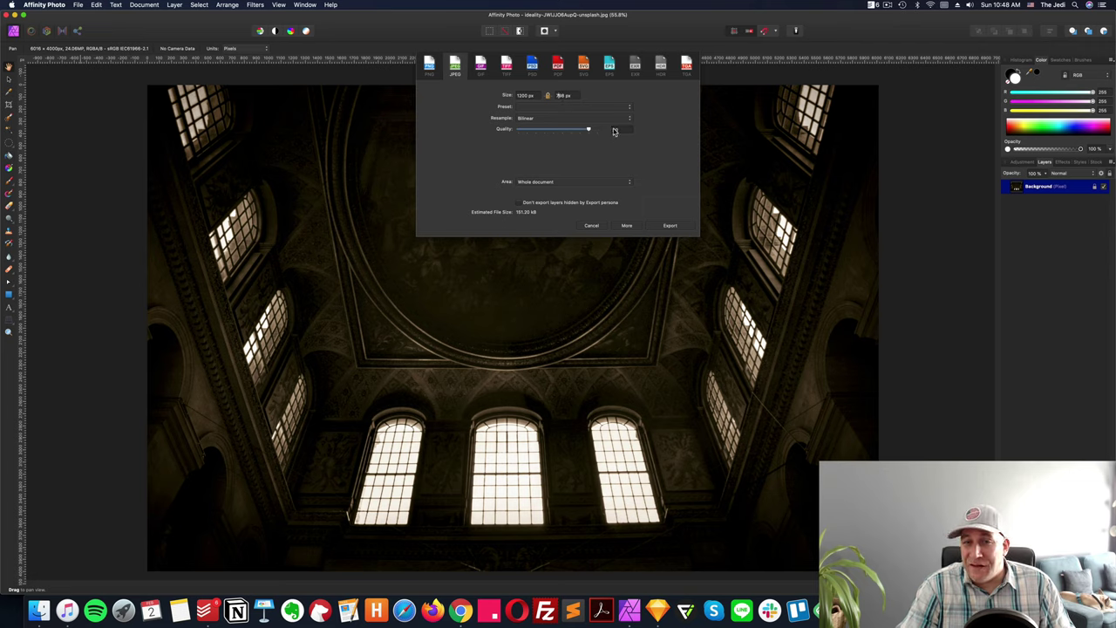
drag(589, 130, 582, 132)
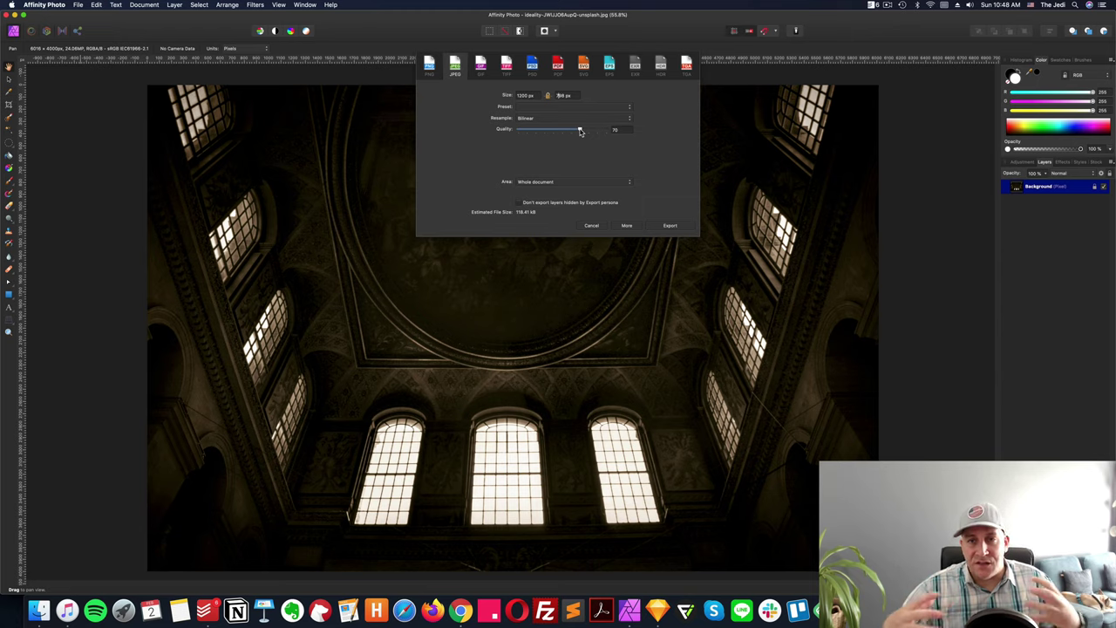
drag(580, 131, 590, 132)
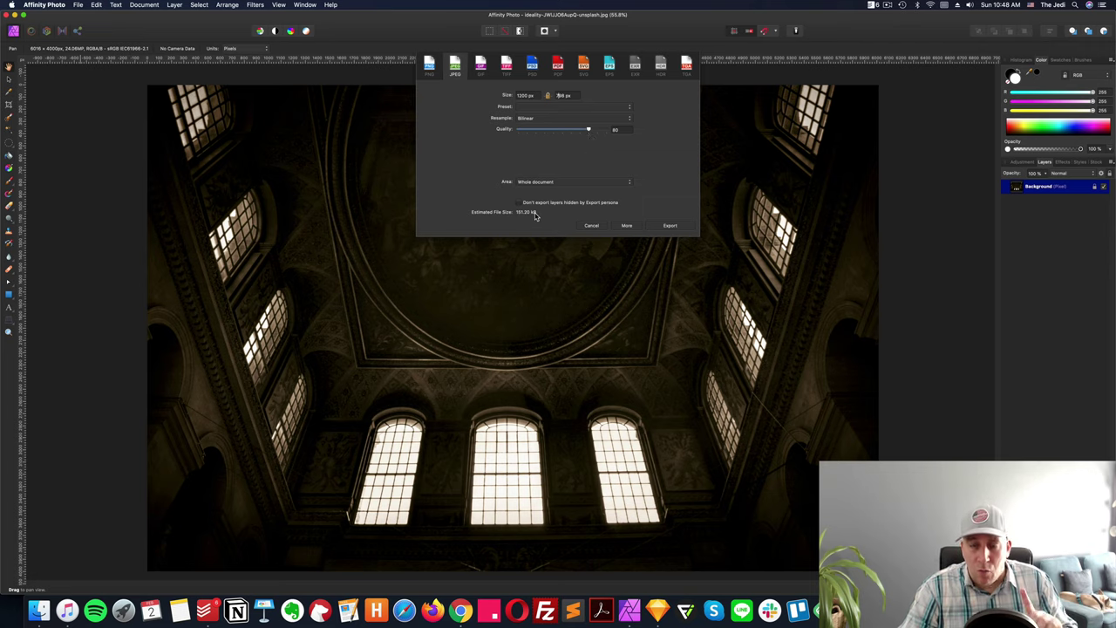
Step: Reveal the More JPEG options, showing ICC profile and metadata embedding still on
click(626, 227)
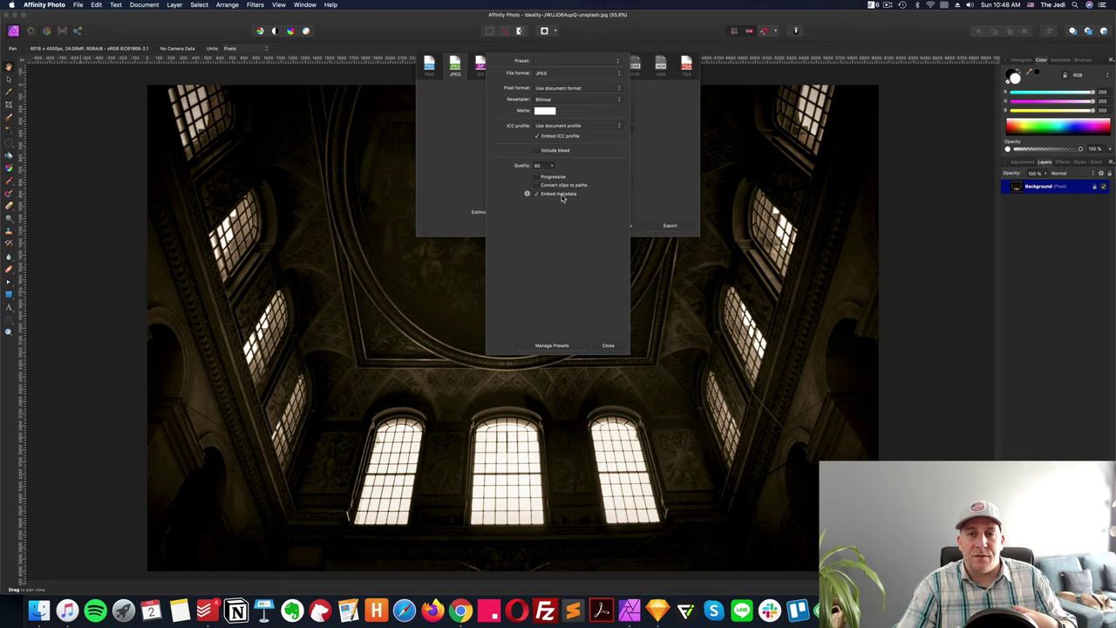
Step: Review the original 2.3 MB ceiling JPEG's Get Info details in Finder, then close them
key(super+Tab)
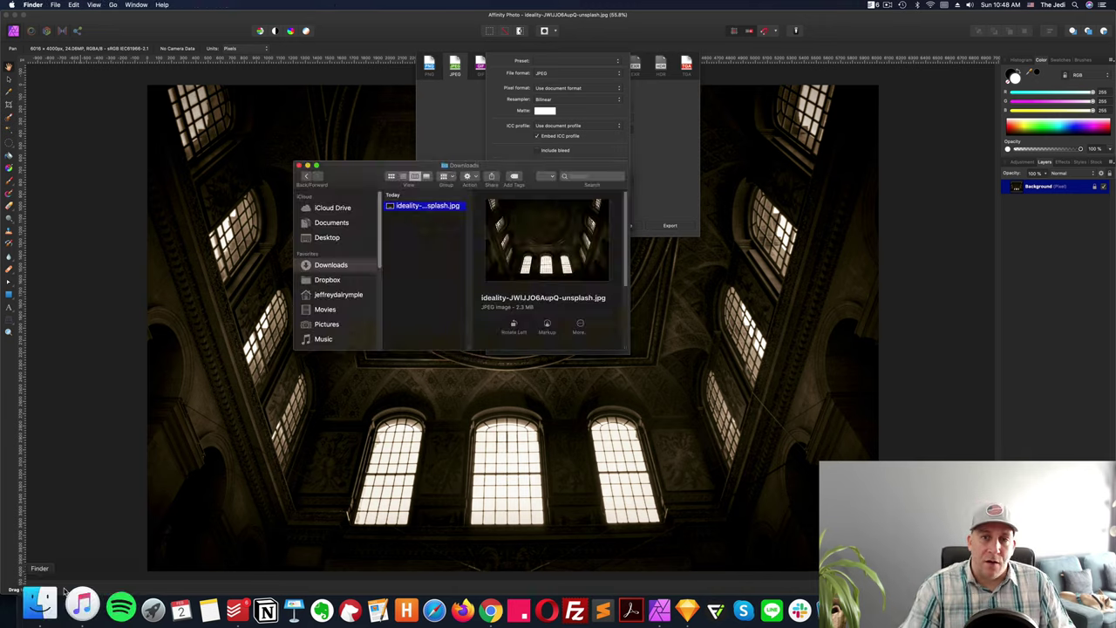
right_click(411, 208)
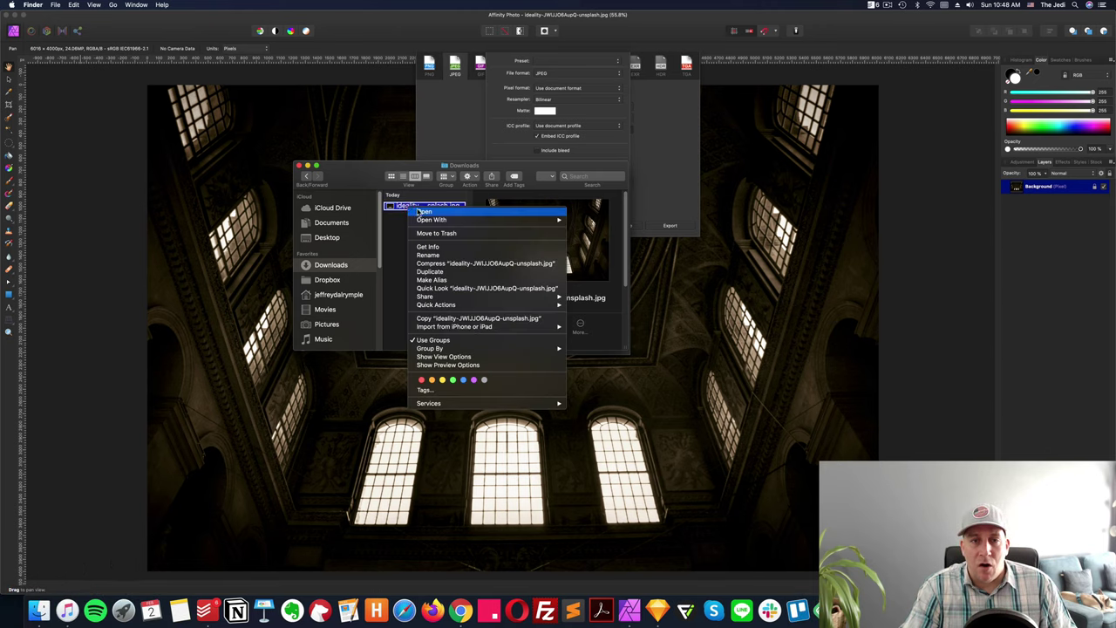
click(430, 248)
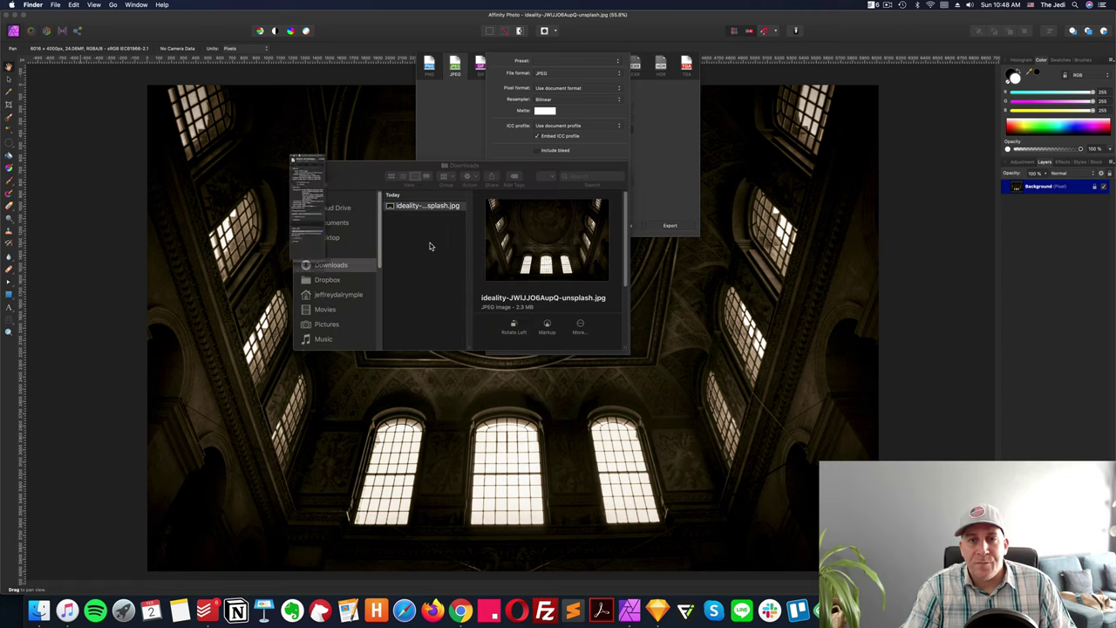
drag(109, 19, 540, 65)
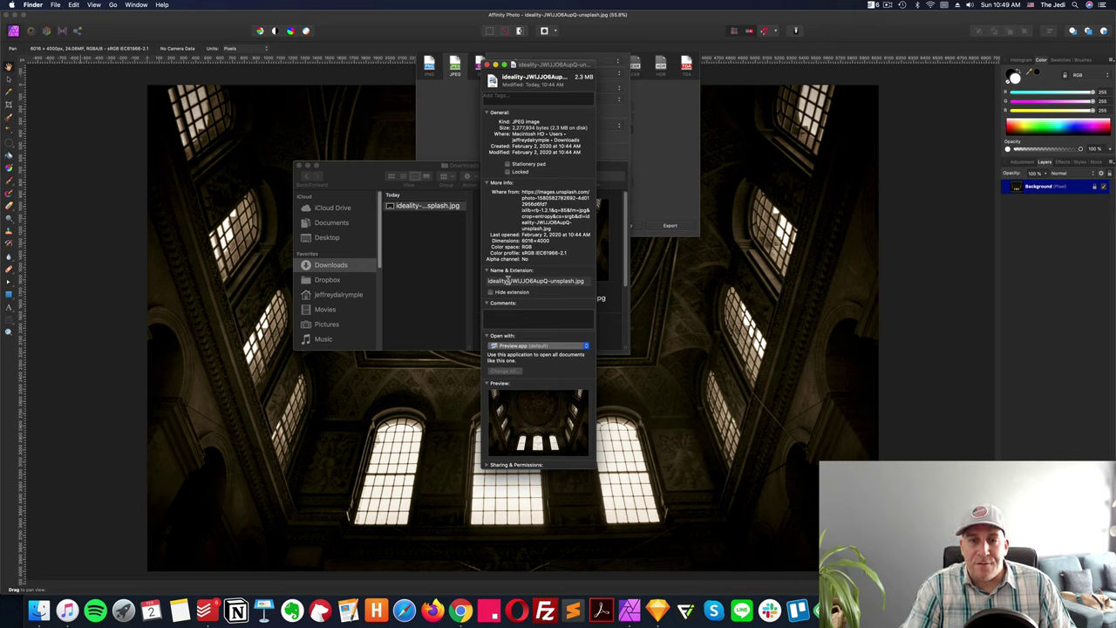
click(486, 65)
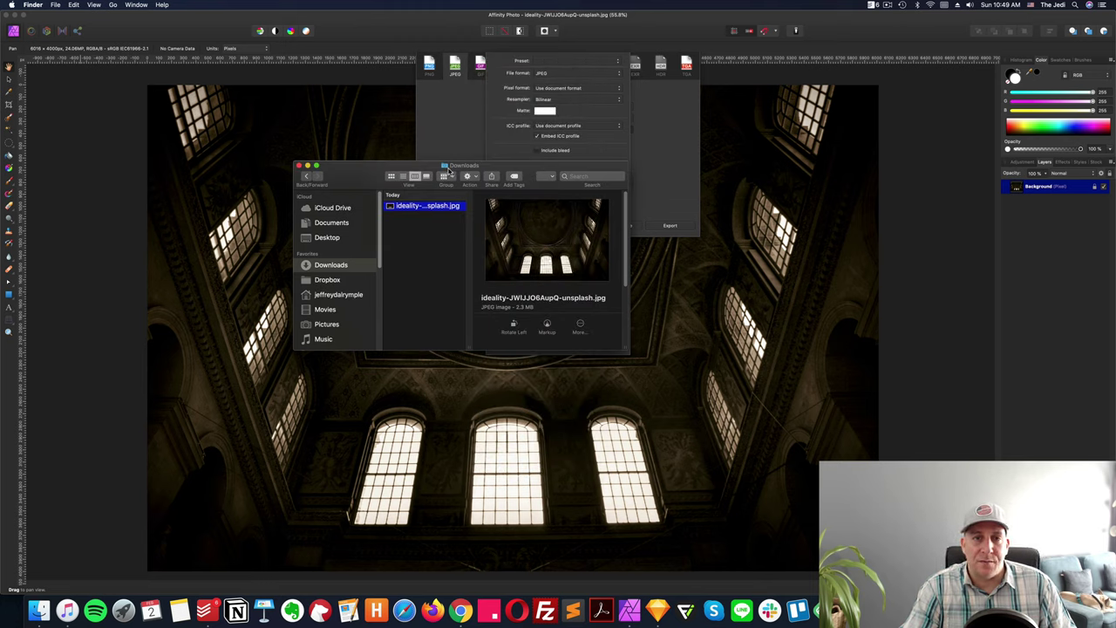
Step: Disable metadata embedding and enable progressive encoding, cutting the estimate to about 144 kB
click(307, 165)
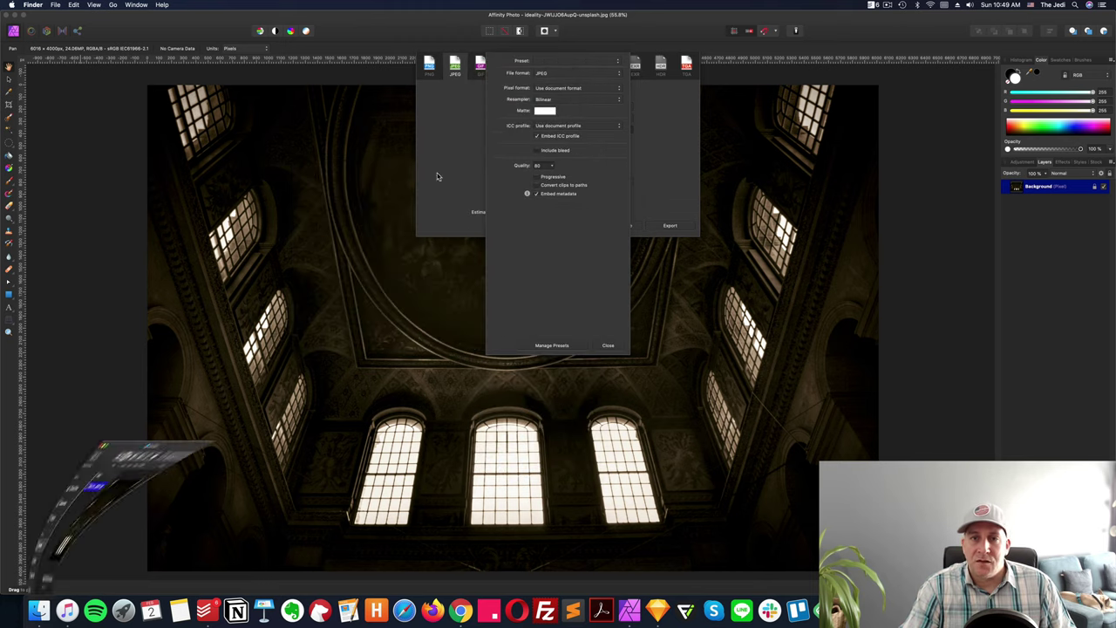
click(538, 195)
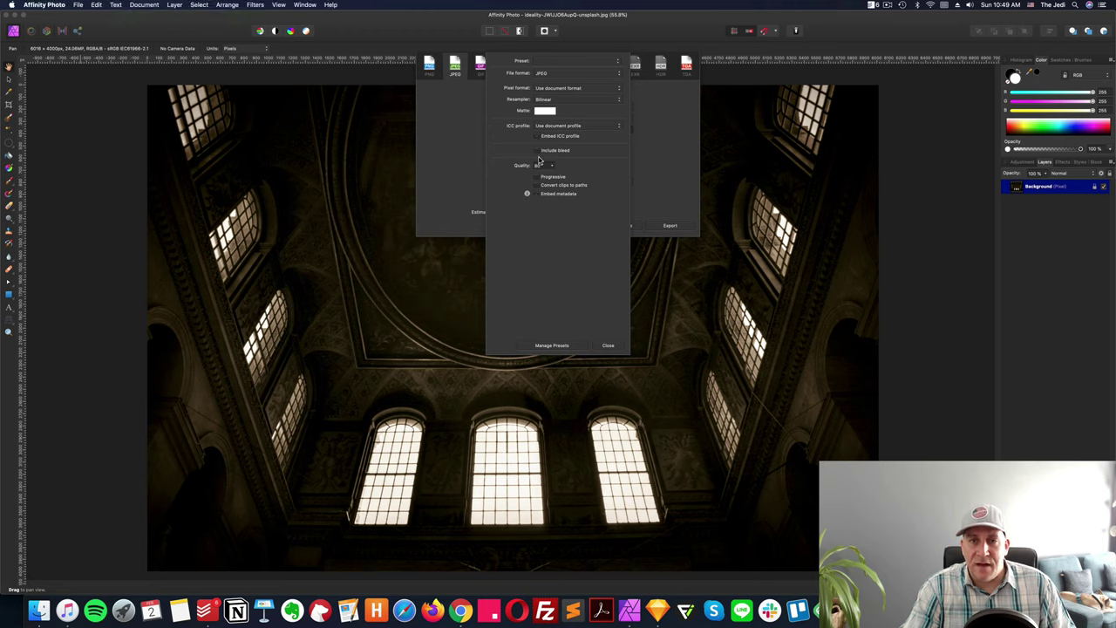
click(538, 178)
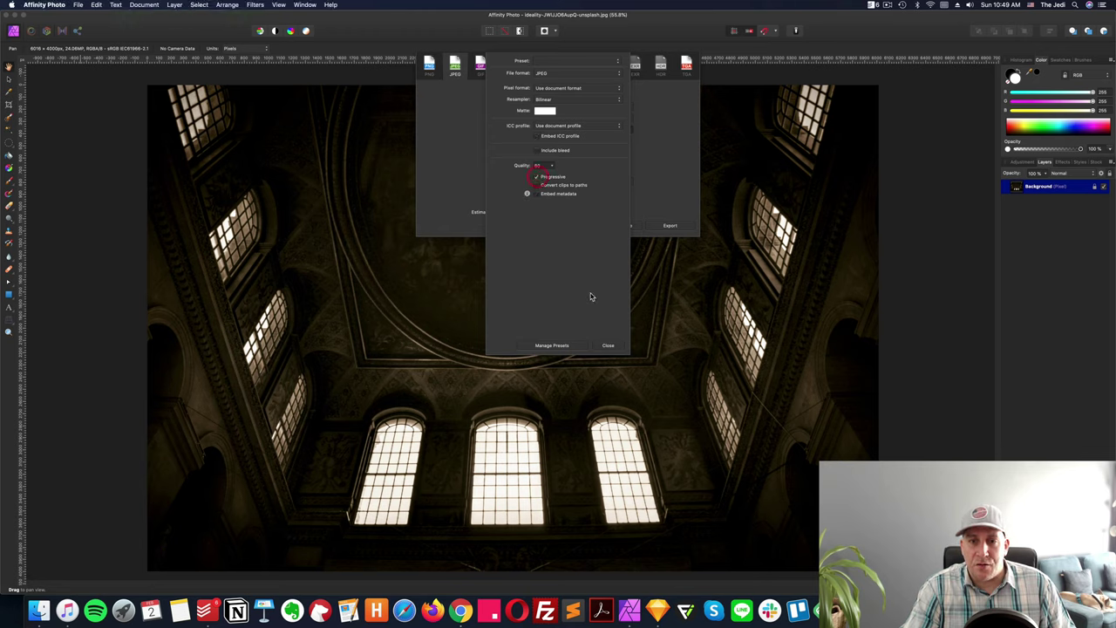
click(608, 346)
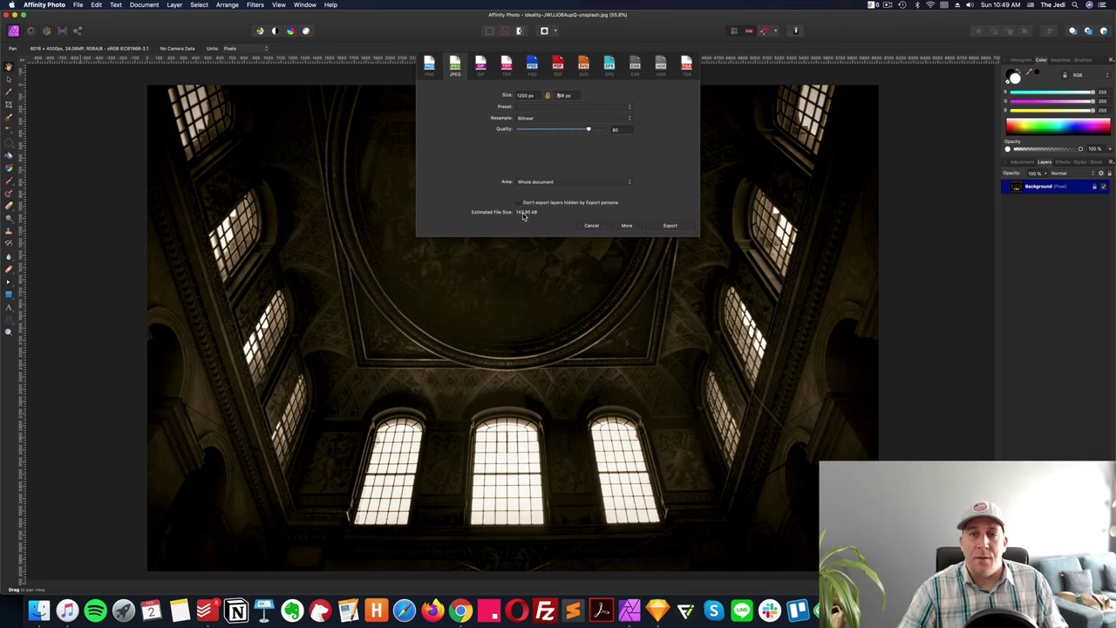
Step: Export the 1200px quality-80 JPEG to Downloads as optimized_image.jpg
click(669, 226)
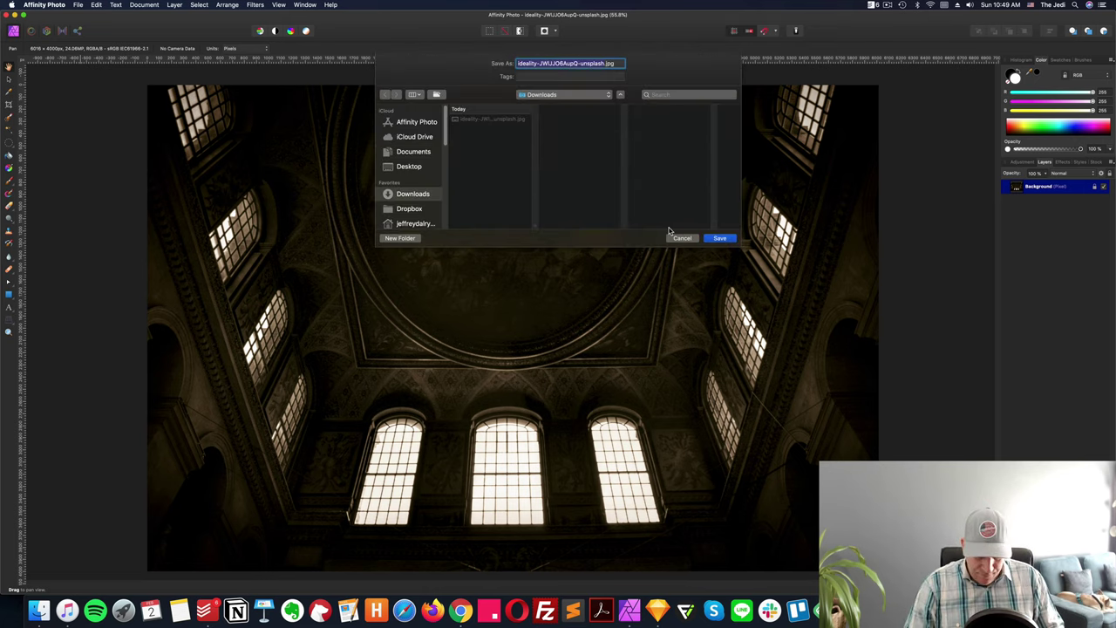
text(optimiz)
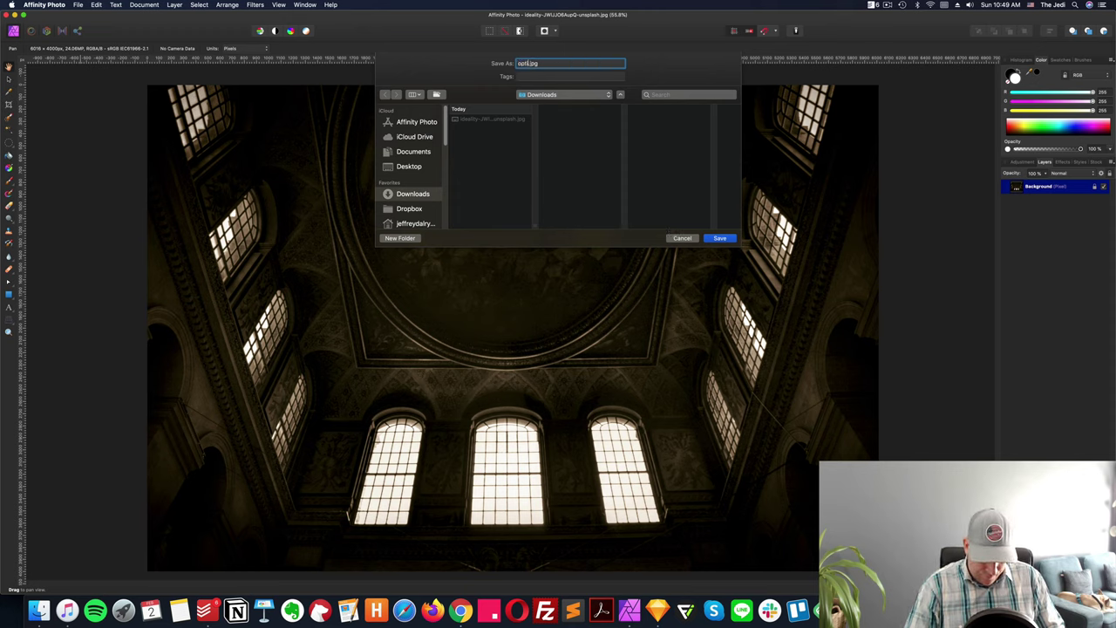
text(ed)
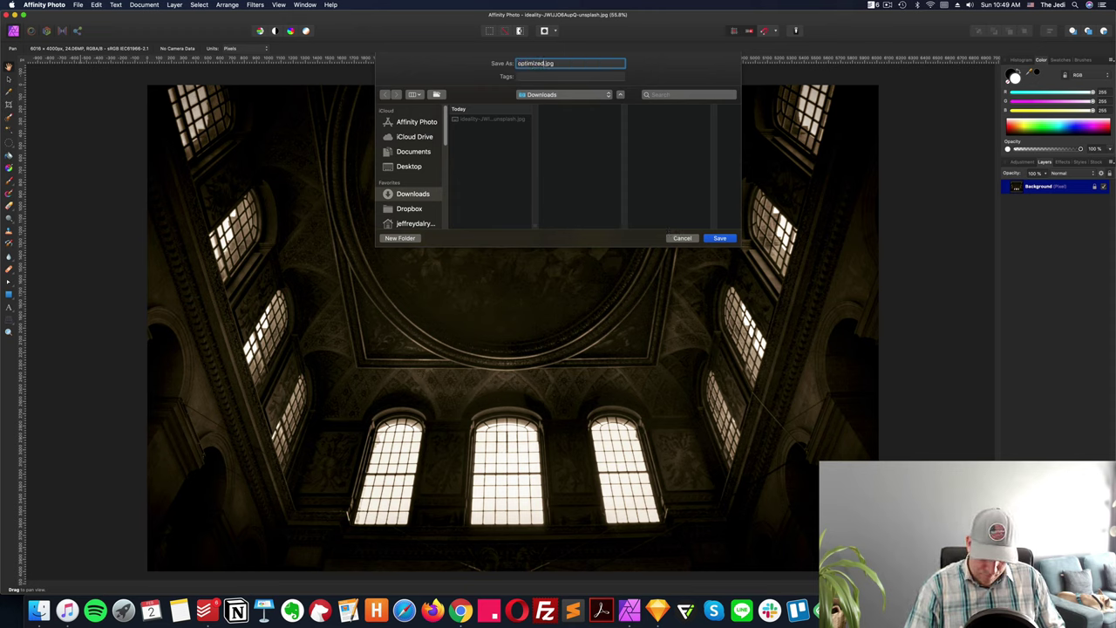
text(_image)
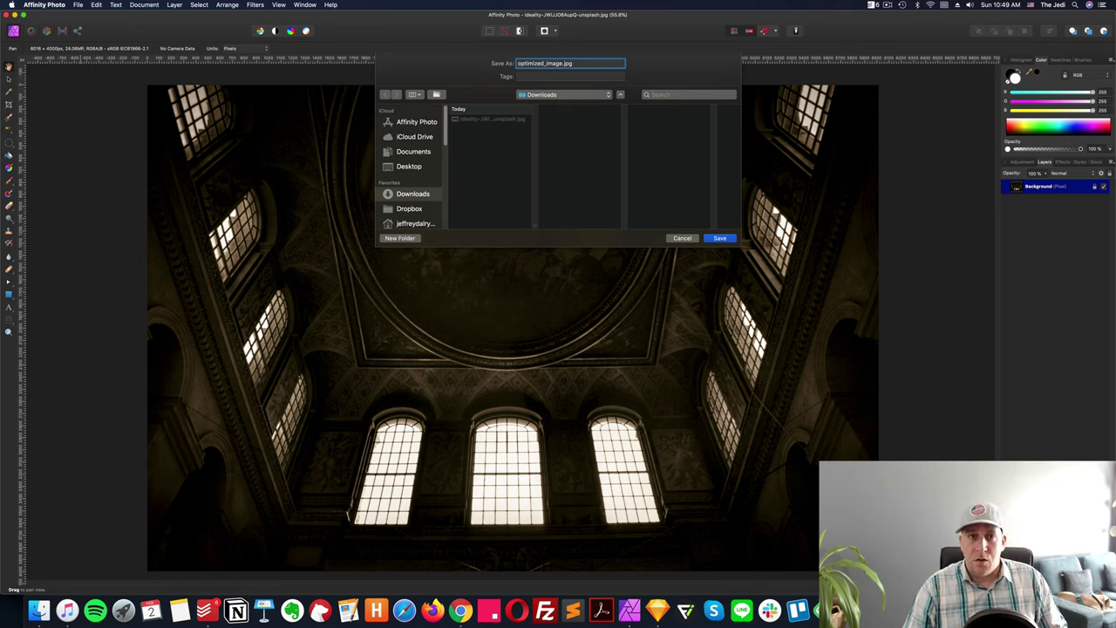
key(Return)
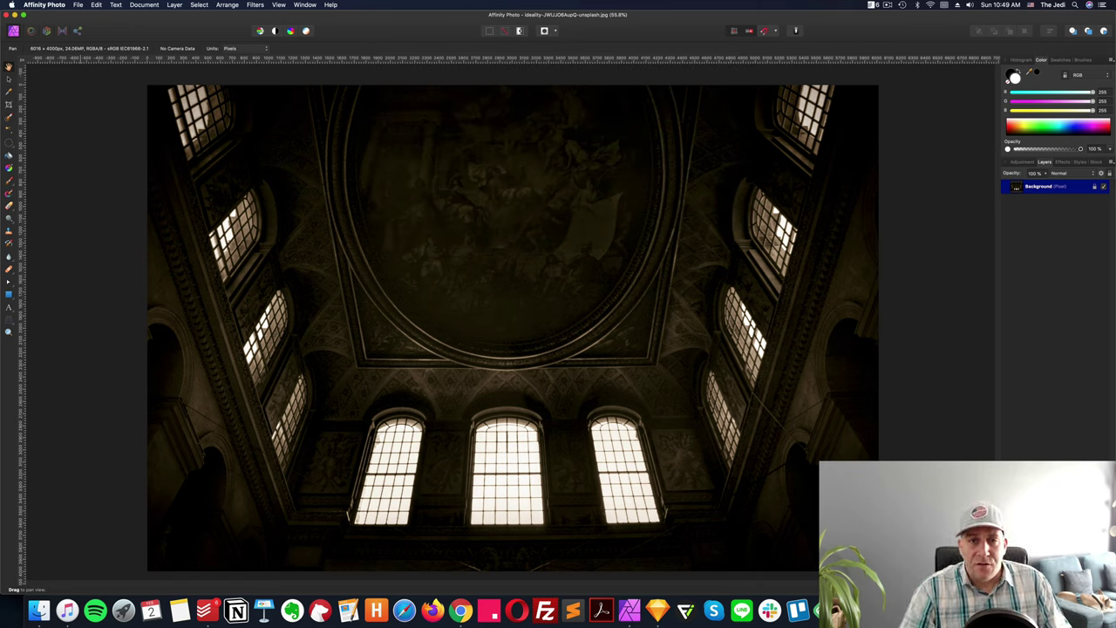